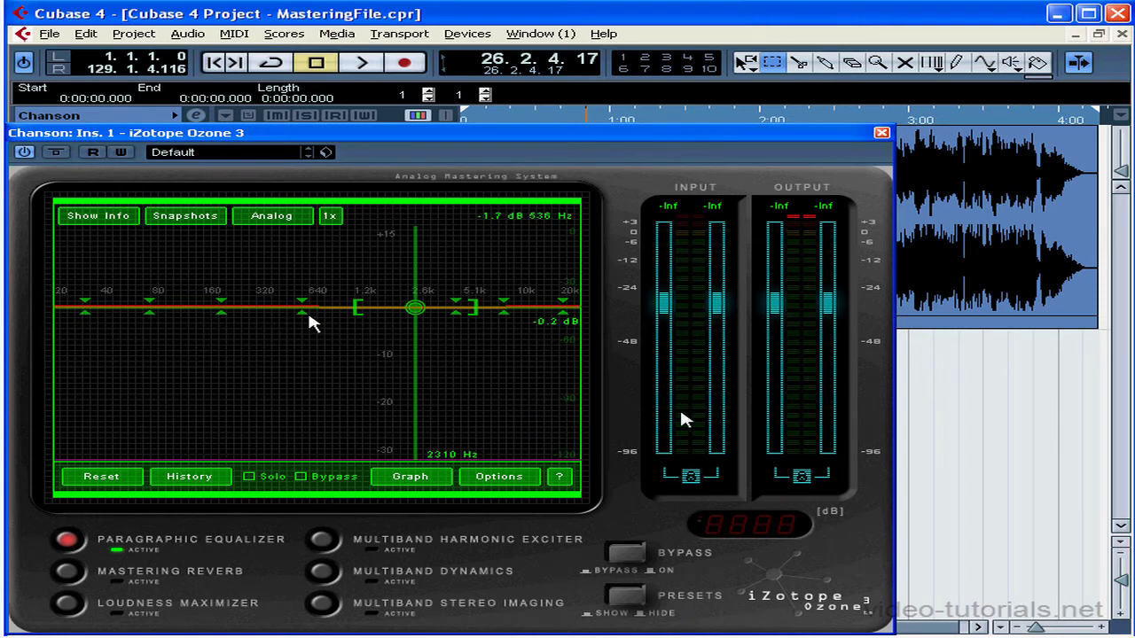
Play the song from about bar 90 to examine its frequency spectrum around the 518 Hz EQ band.
click(479, 312)
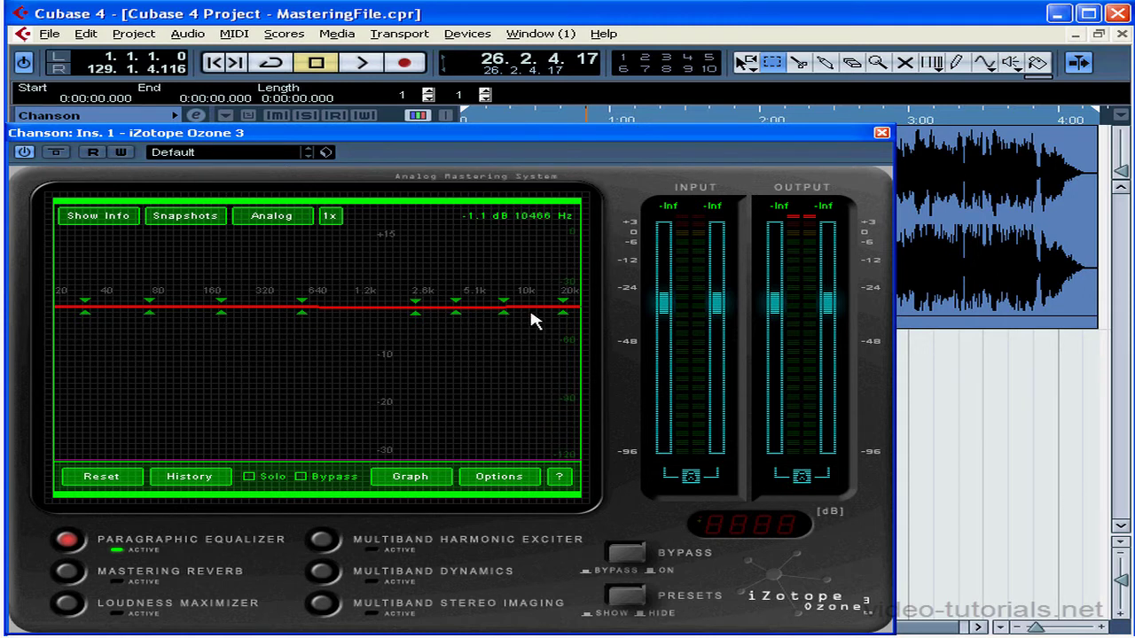
click(301, 309)
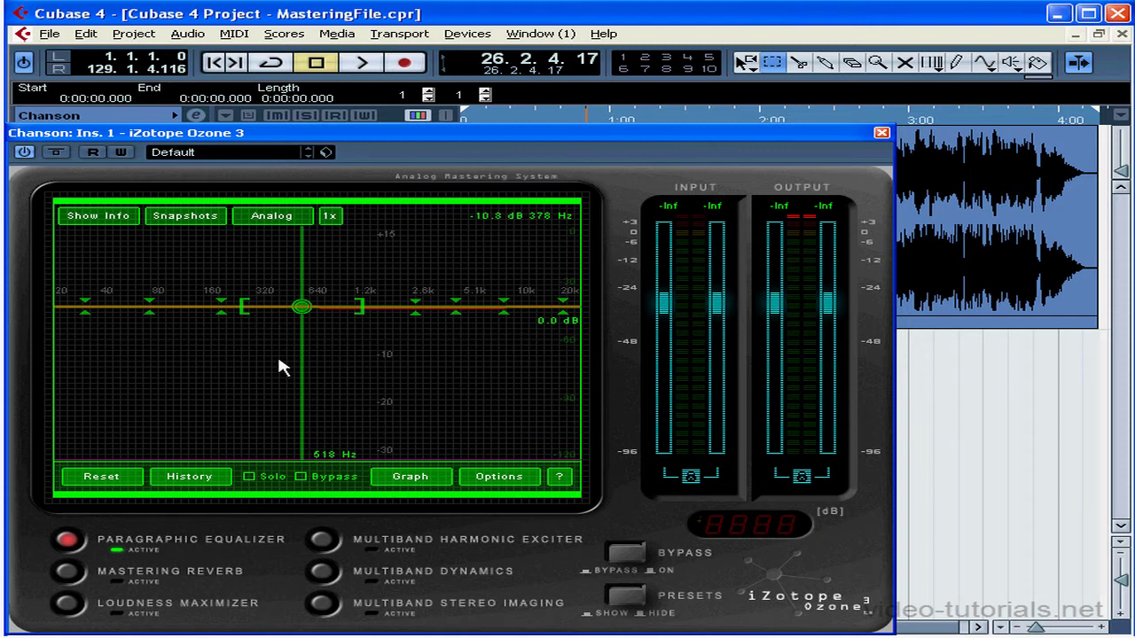
mouse_move(280, 368)
mouse_down()
mouse_move(473, 369)
mouse_move(395, 223)
mouse_move(271, 251)
mouse_move(455, 247)
mouse_move(215, 245)
mouse_move(337, 226)
mouse_move(469, 240)
mouse_up()
click(625, 60)
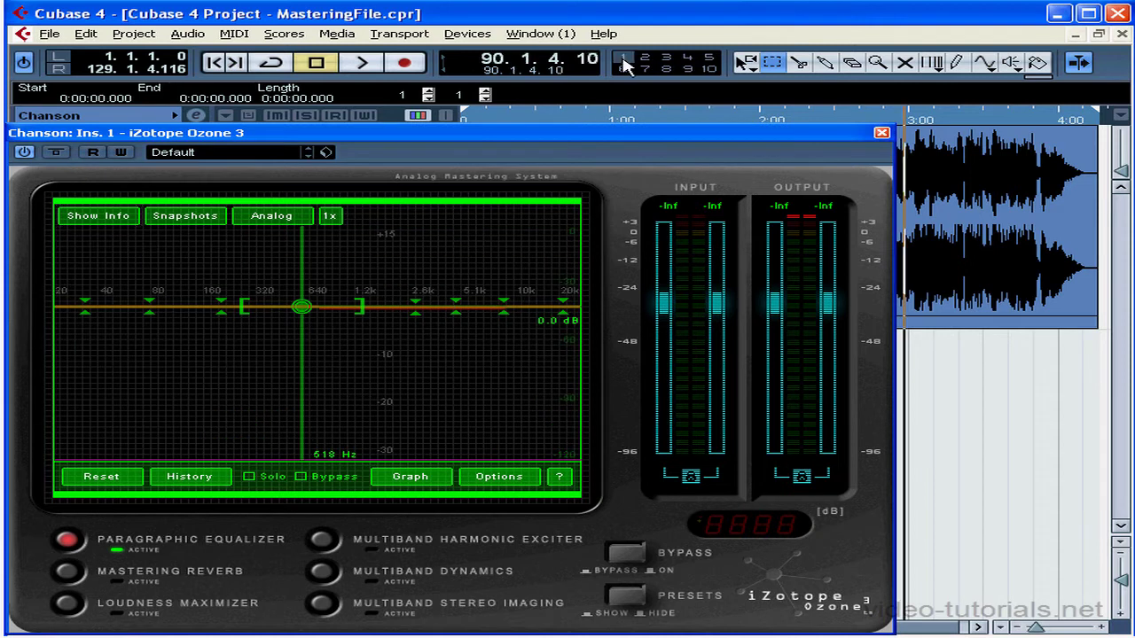
key(space)
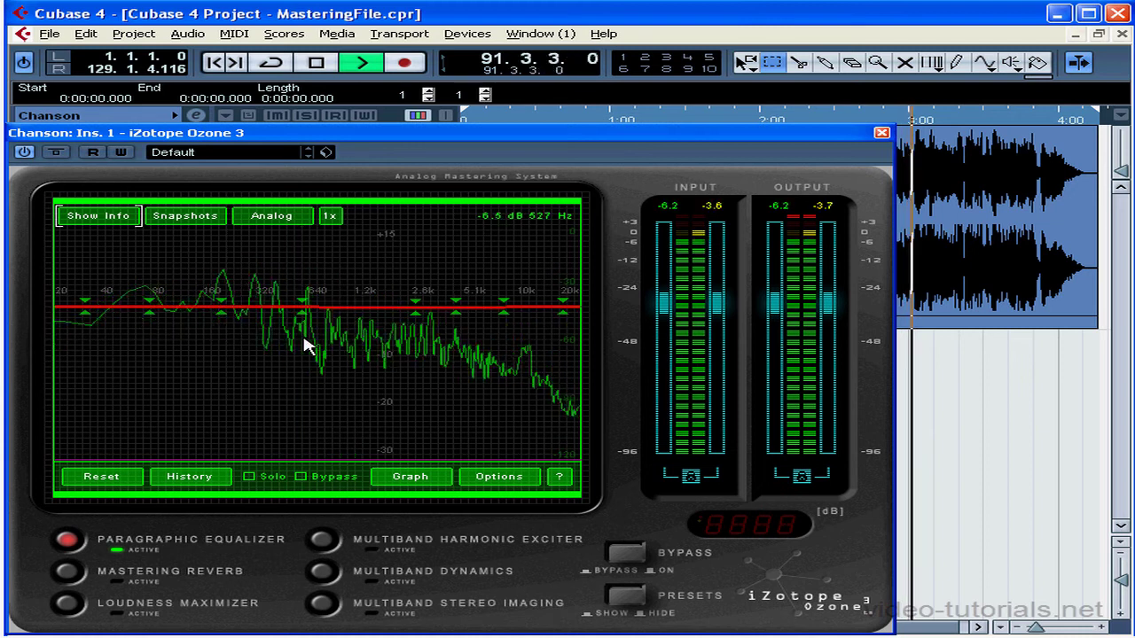
drag(307, 345, 420, 269)
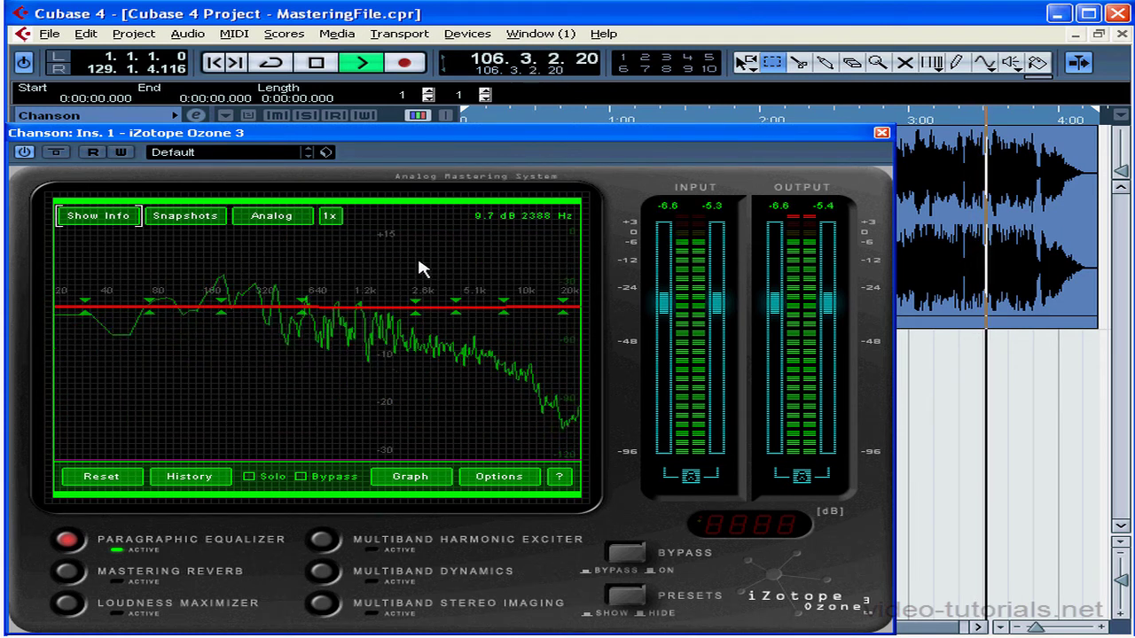
key(space)
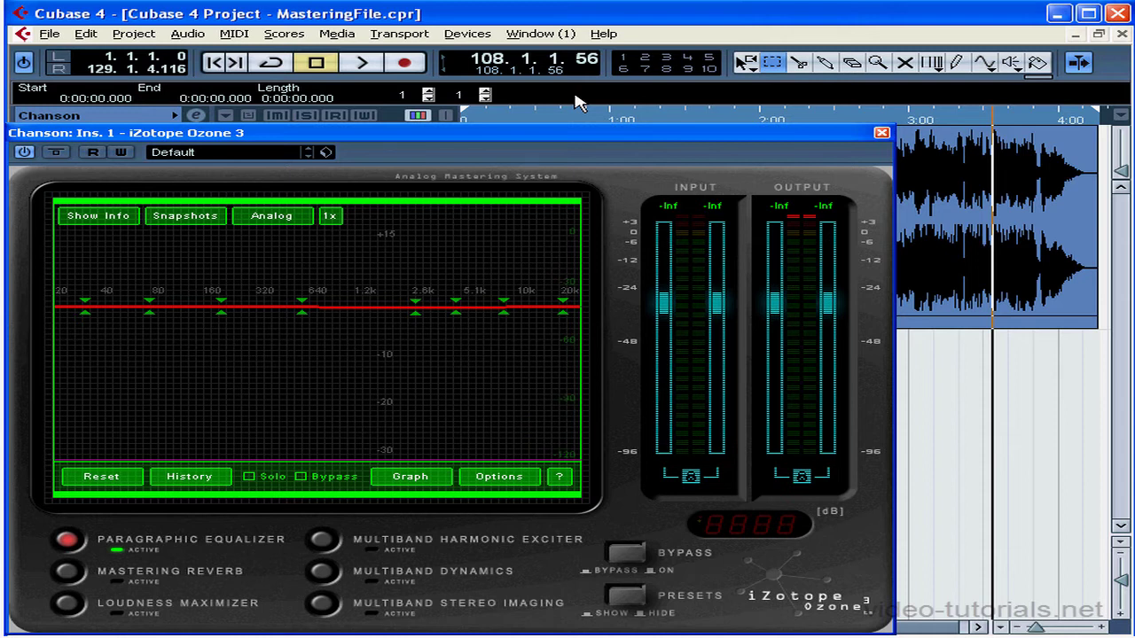
Boost EQ band 3 by 1.9 dB at 152 Hz and cut EQ band 4 by 2.1 dB at 237 Hz with a width of 1.0.
click(222, 305)
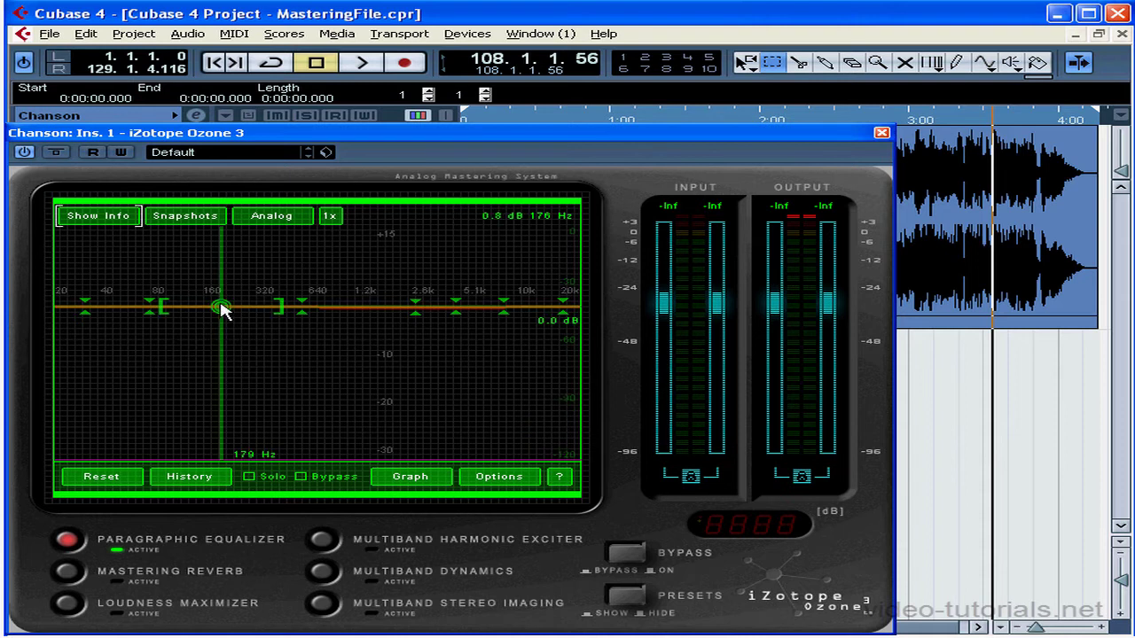
drag(222, 306, 210, 299)
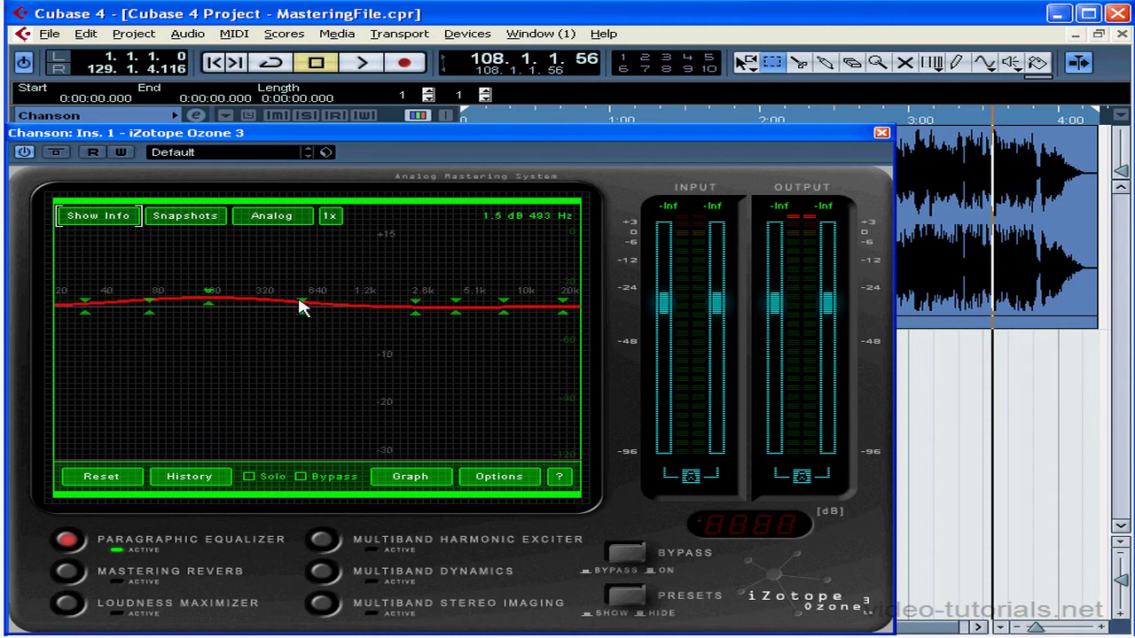
drag(302, 307, 281, 332)
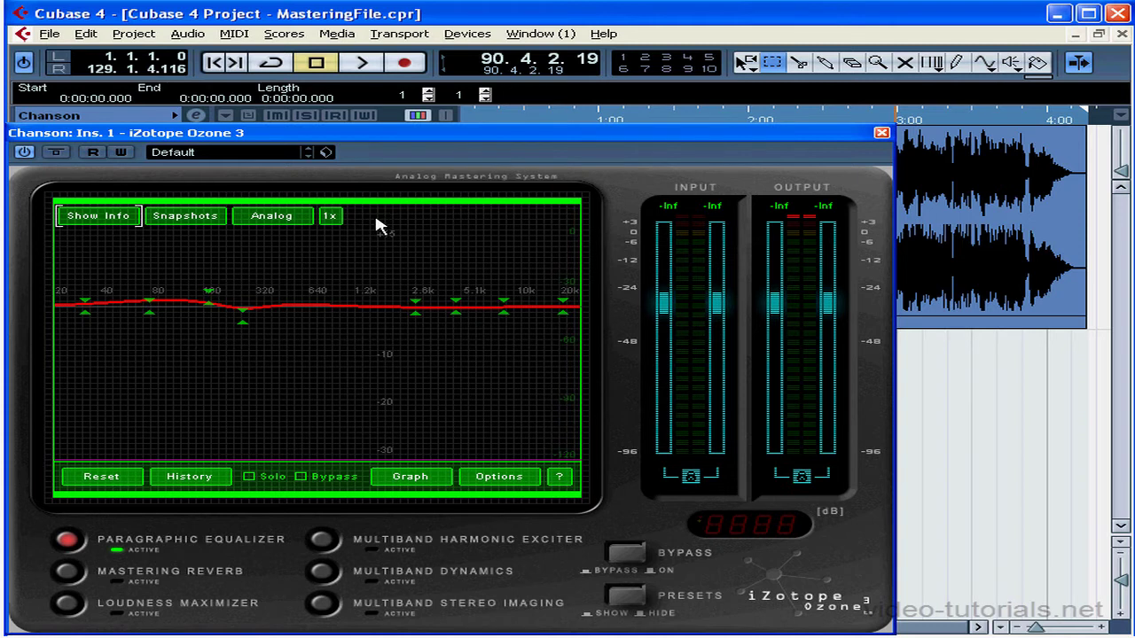
Audition the equalized song from about bar 90 and again from about bar 71 while watching the spectrum.
key(space)
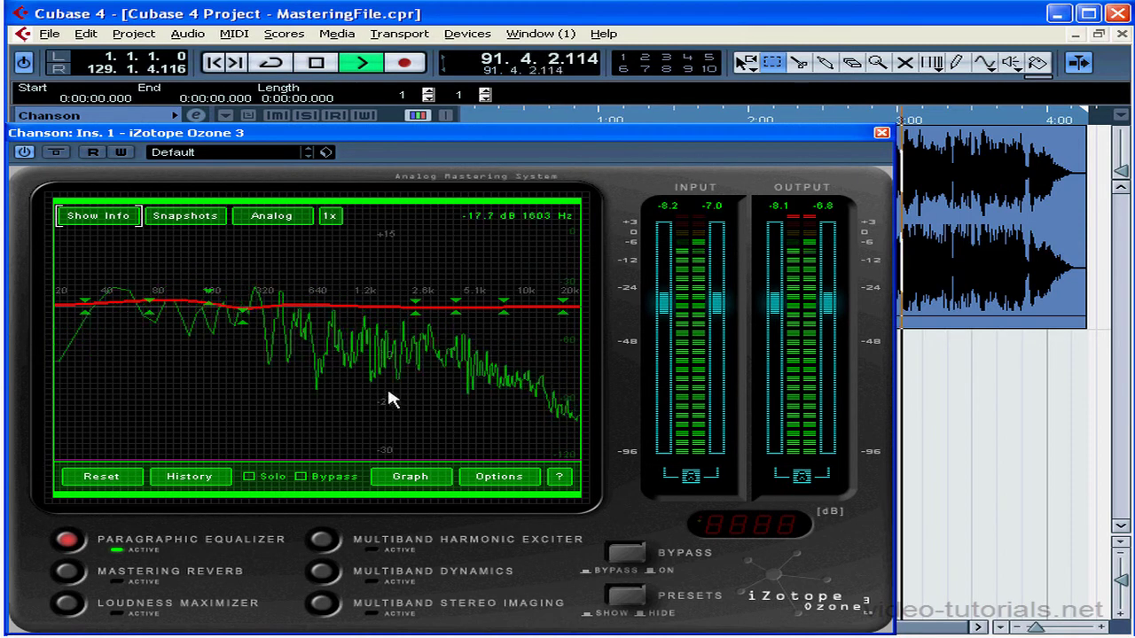
drag(406, 388, 371, 258)
key(space)
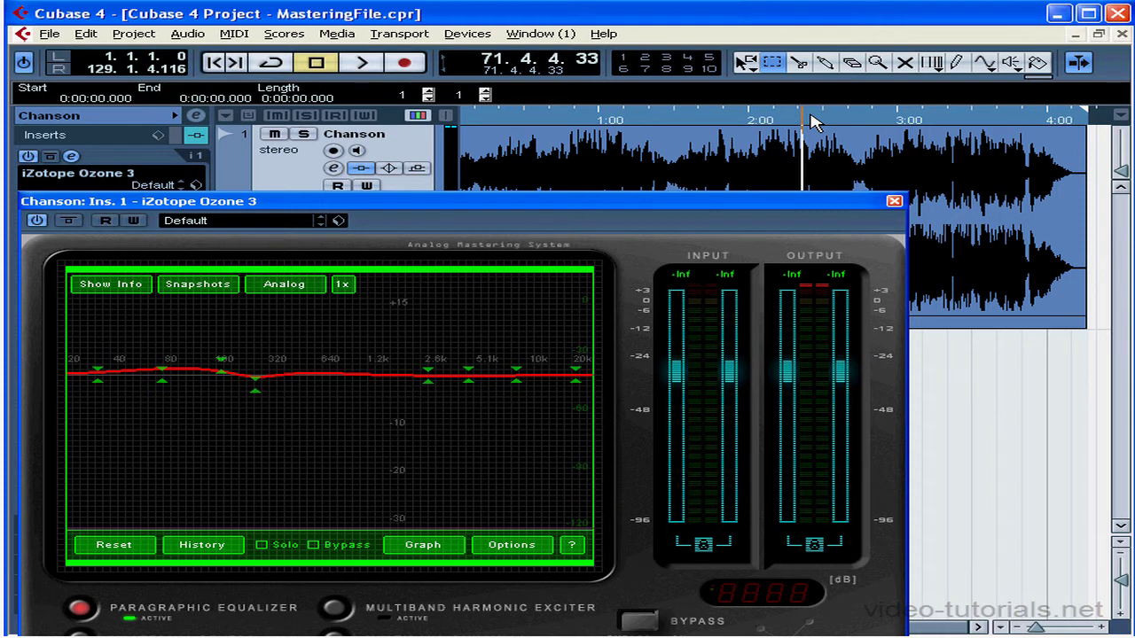
key(space)
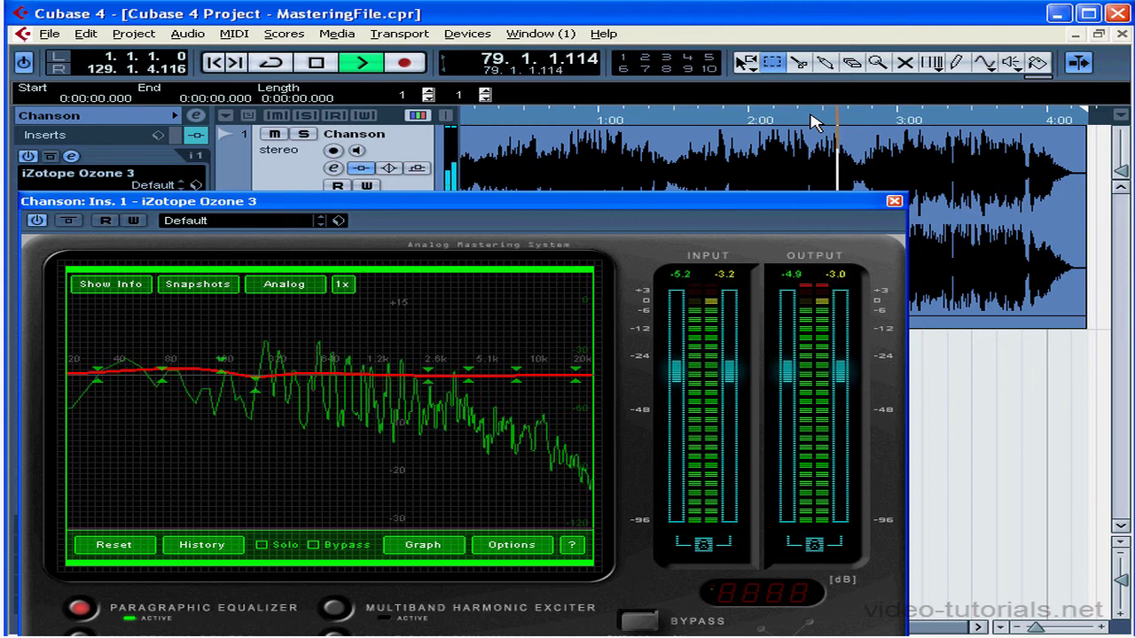
key(space)
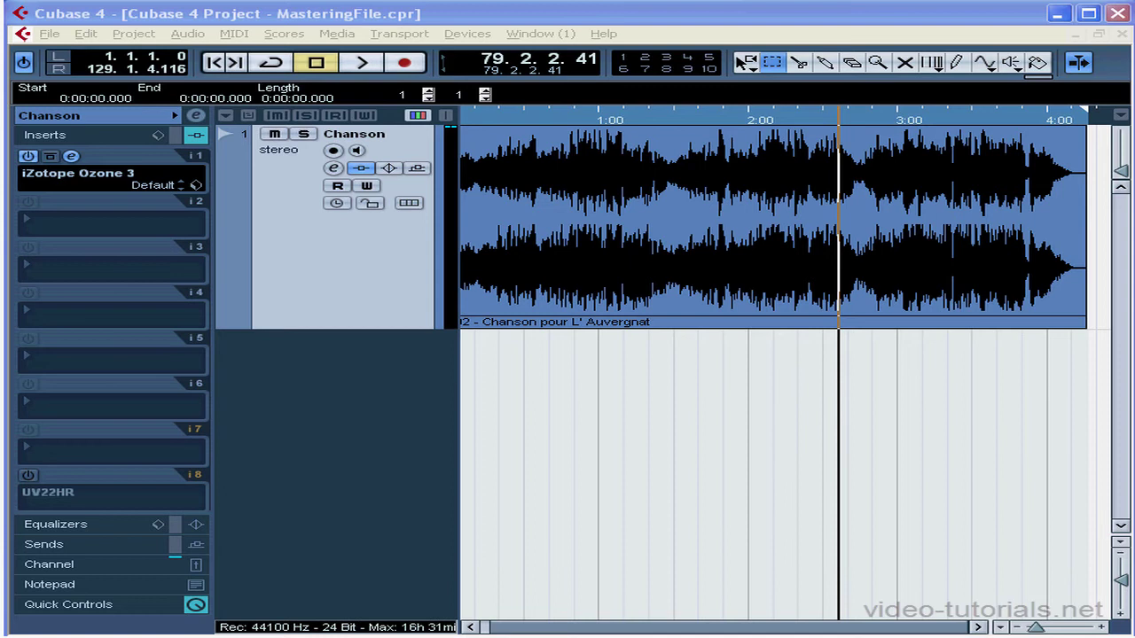
Review the equalizer's history of band changes and close it.
click(785, 38)
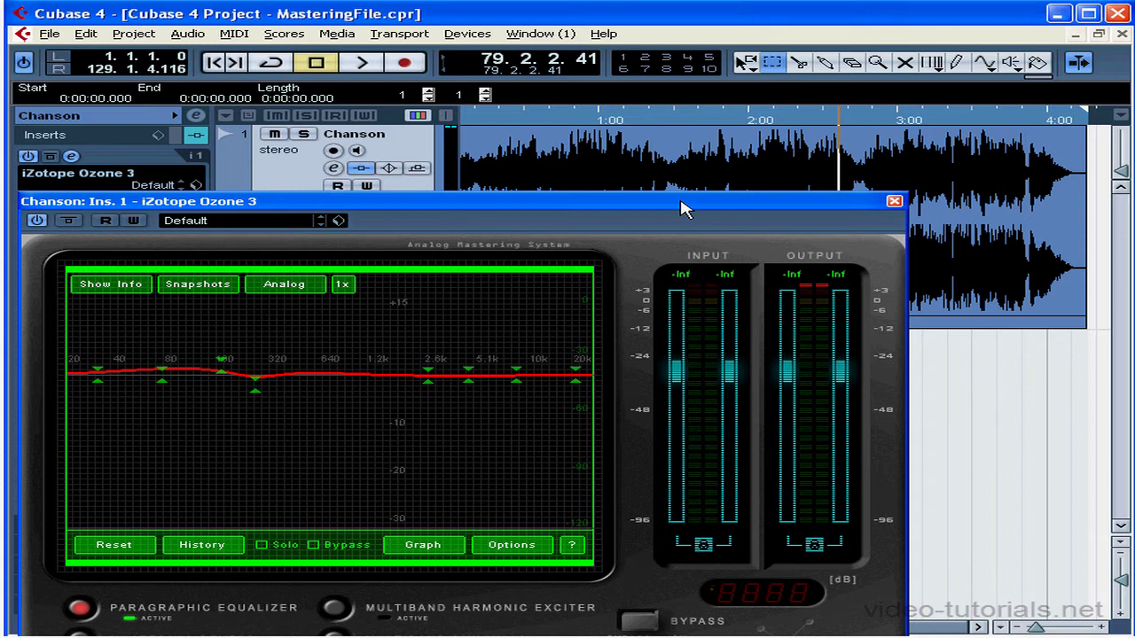
click(203, 546)
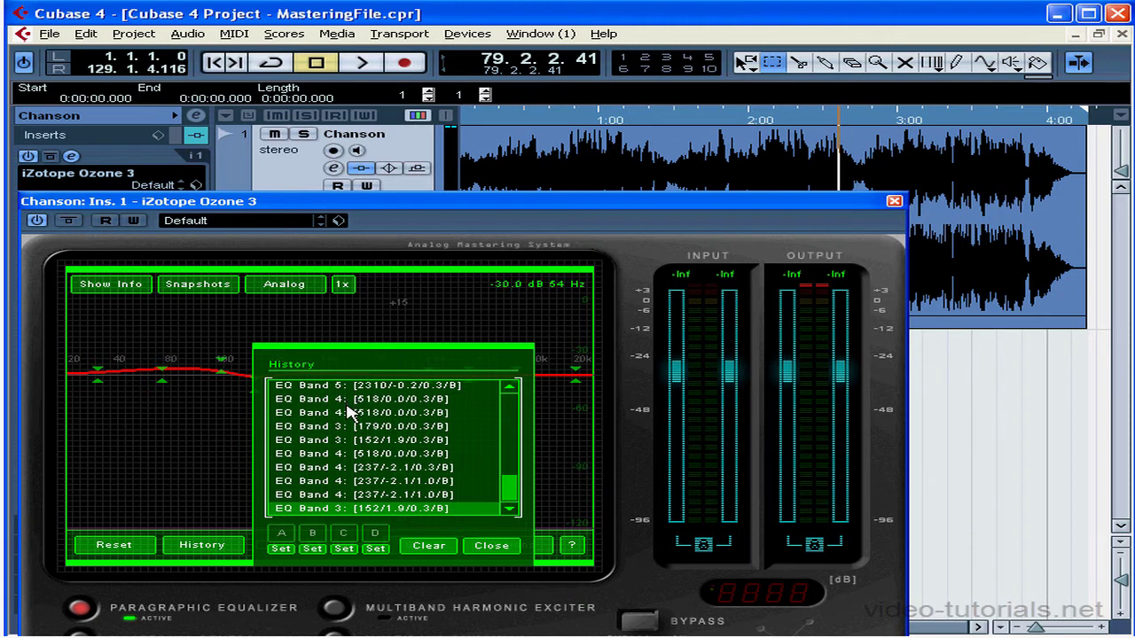
click(494, 547)
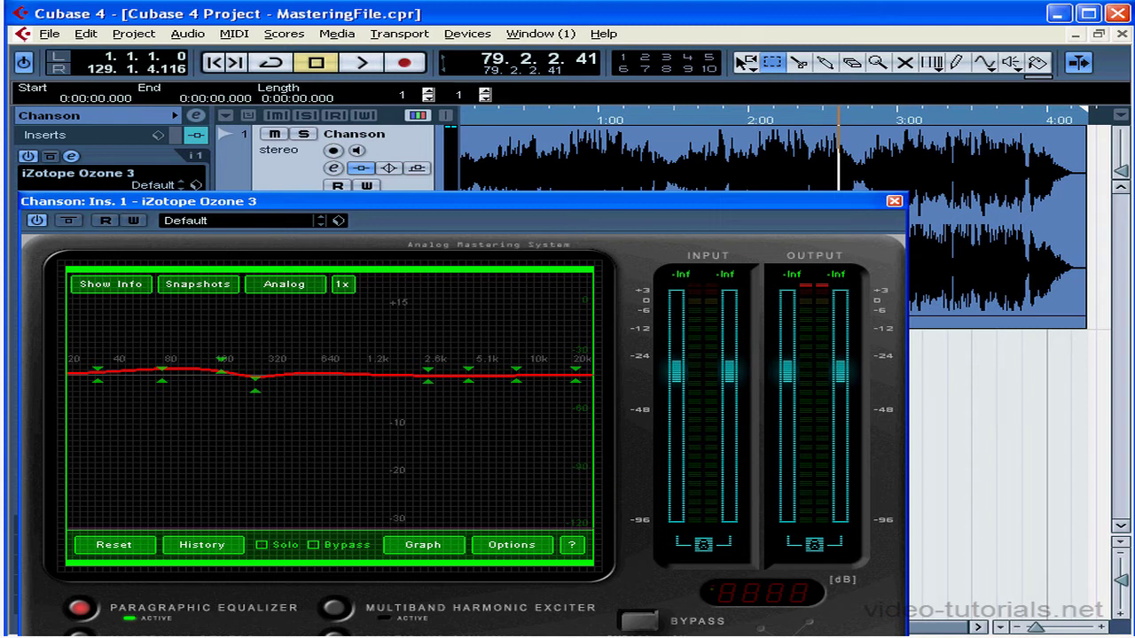
Lower the lowest EQ band to -3.2 dB at 27 Hz with a slope of 6.00, and audition the change.
click(97, 377)
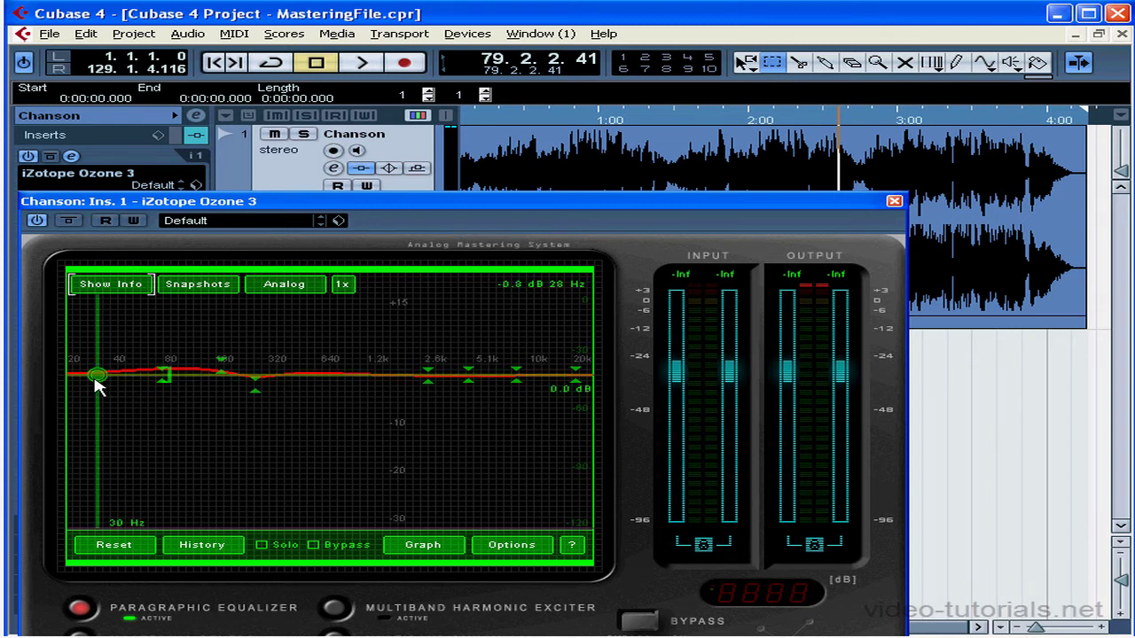
mouse_move(96, 378)
mouse_down()
mouse_move(102, 397)
mouse_move(91, 391)
mouse_up()
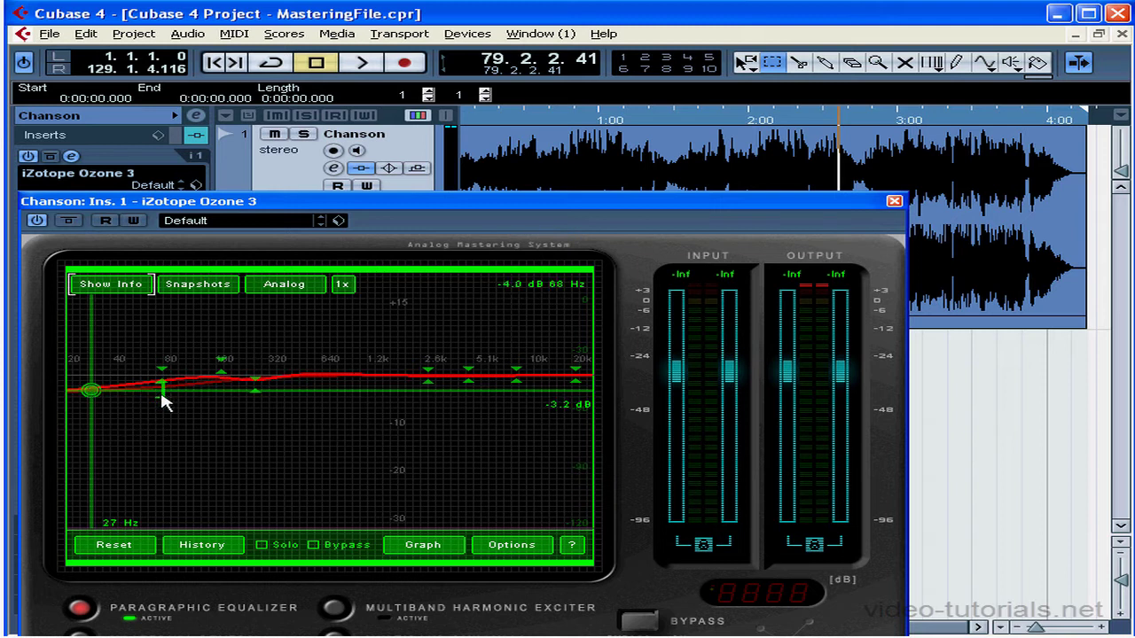
drag(164, 403, 120, 399)
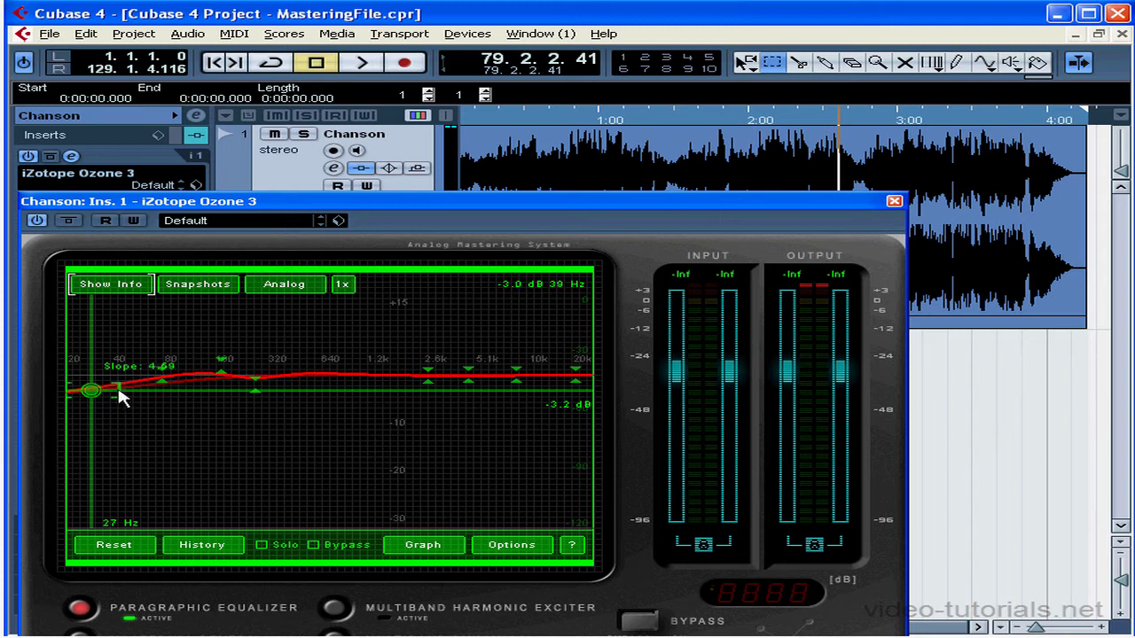
drag(121, 399, 128, 399)
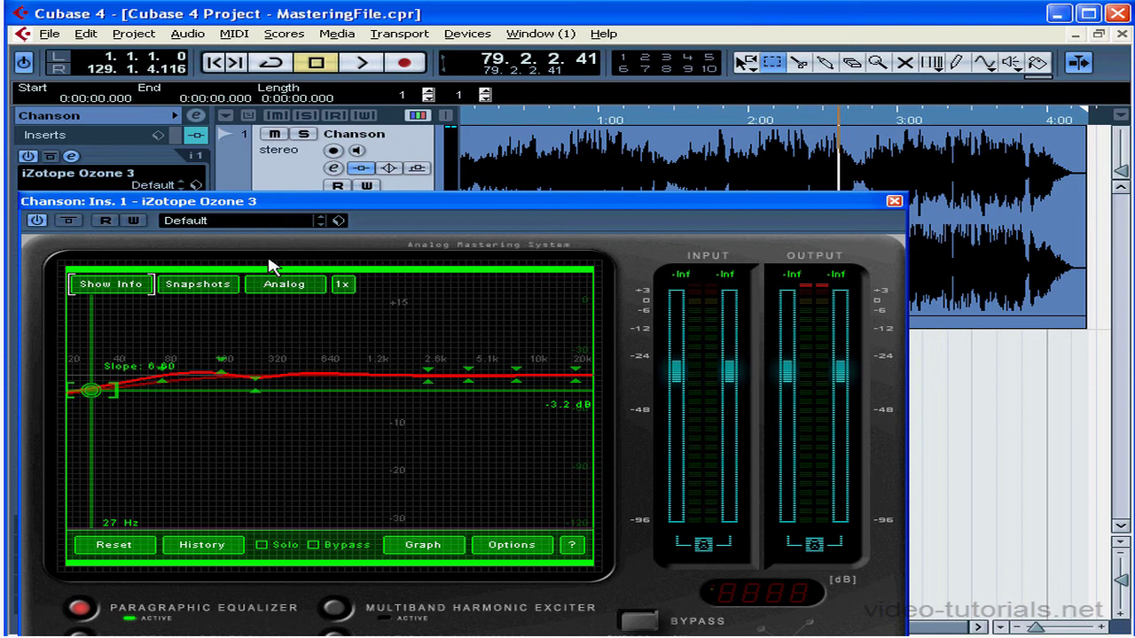
key(space)
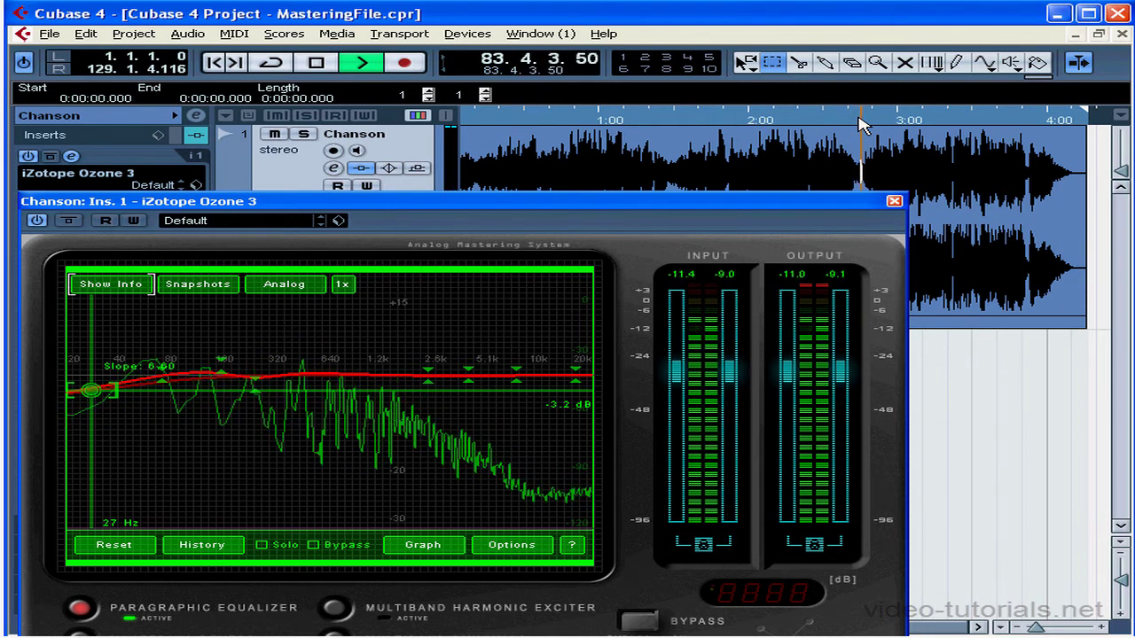
key(space)
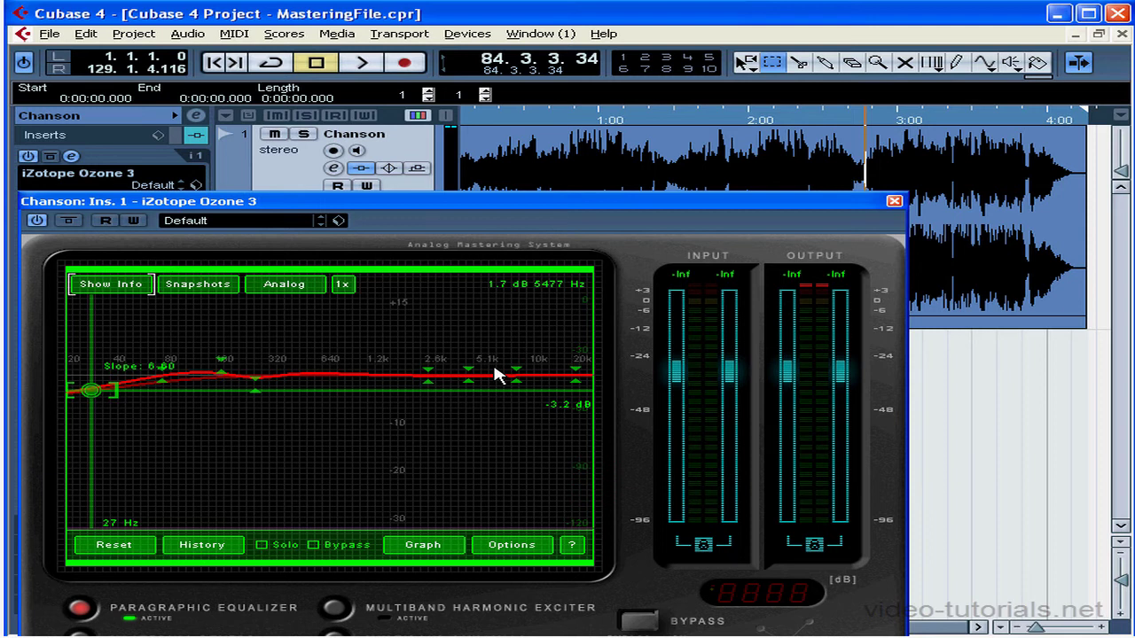
Show the 6dB Guide on the spectrum and play short passages to compare the song's high frequencies with it.
click(197, 286)
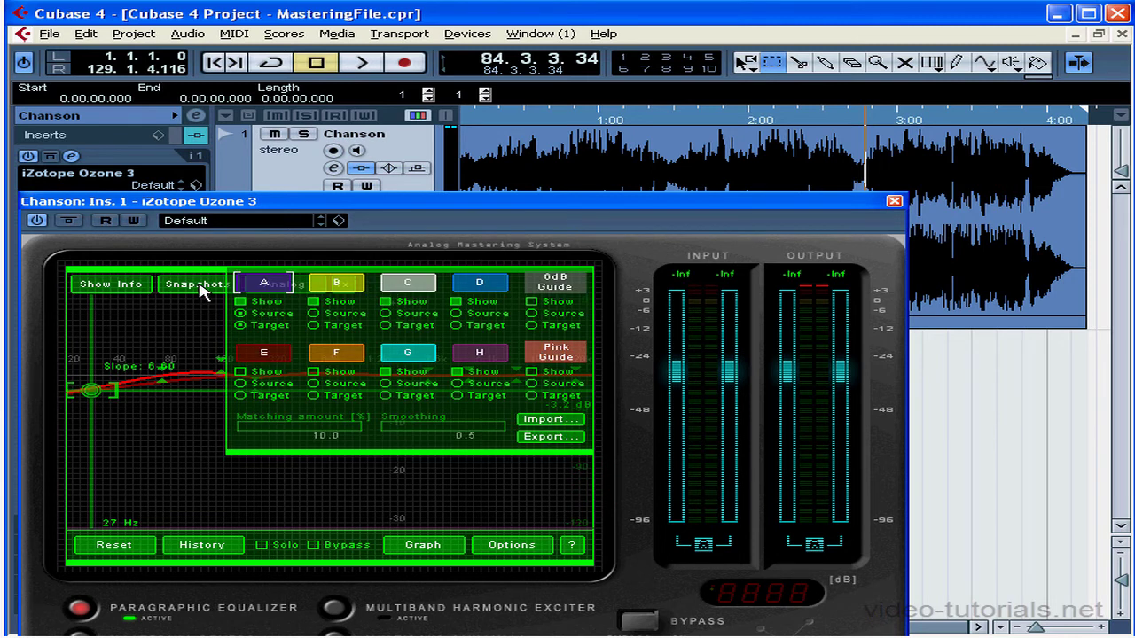
click(533, 303)
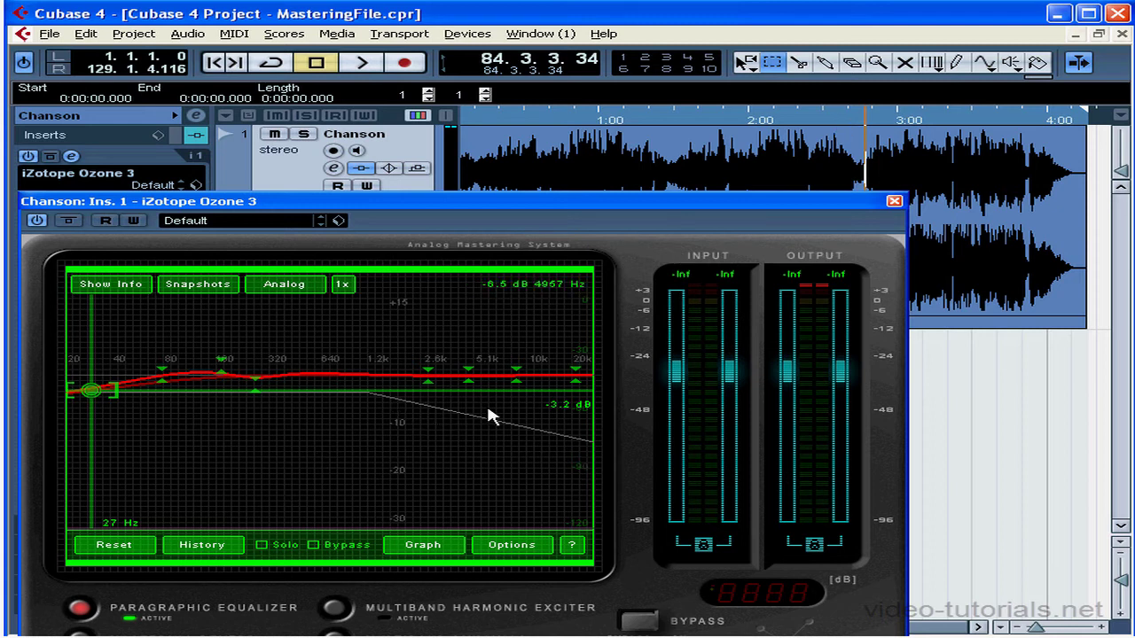
key(space)
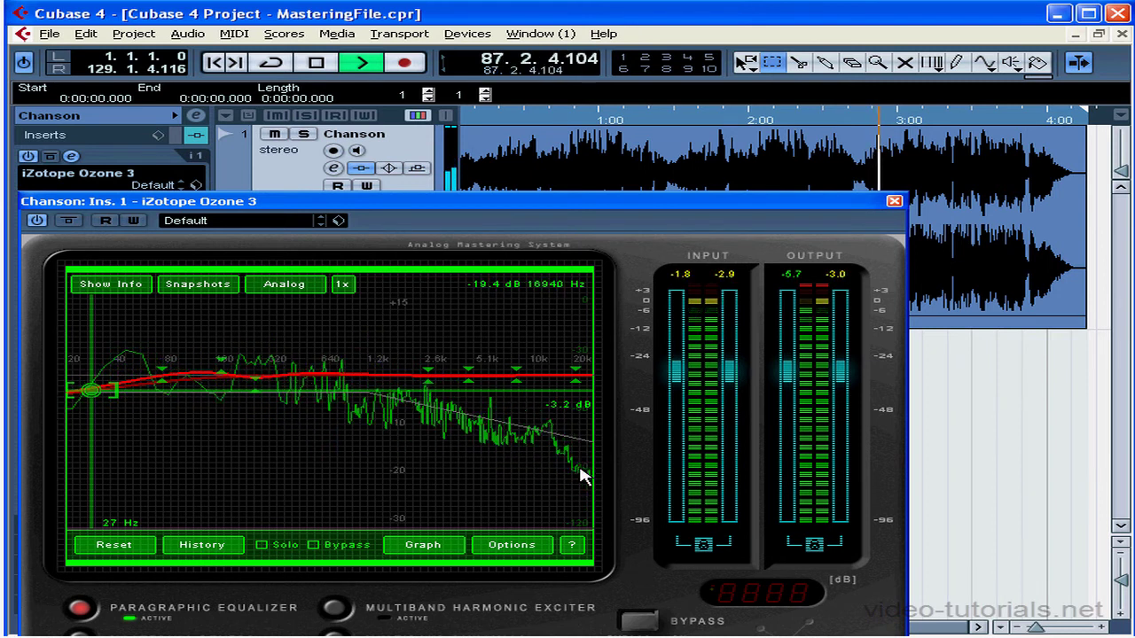
key(space)
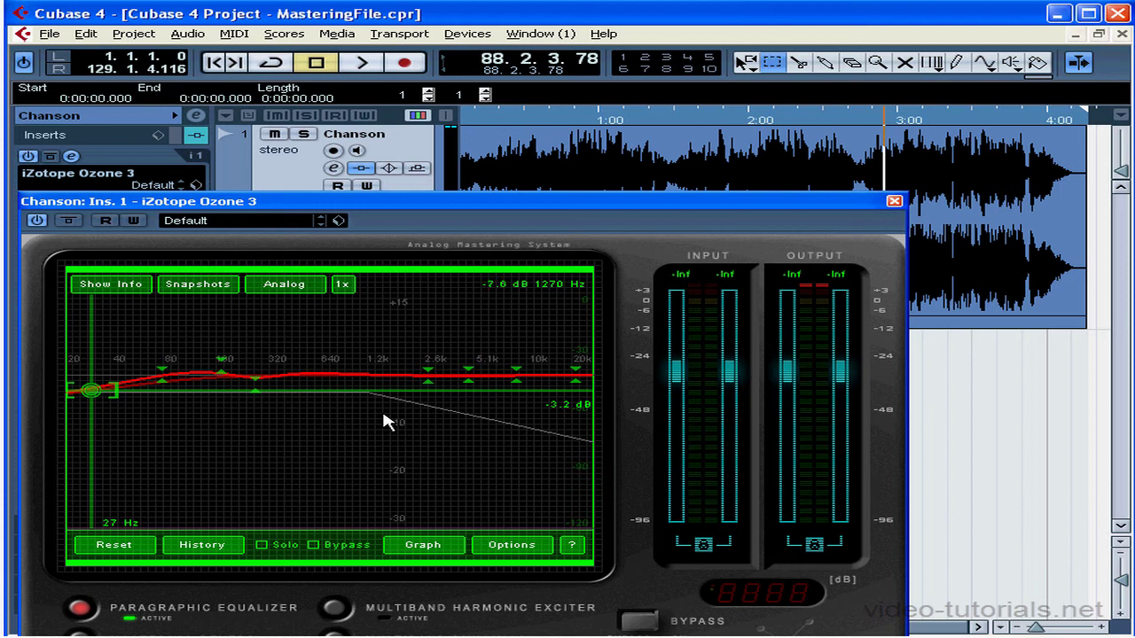
key(space)
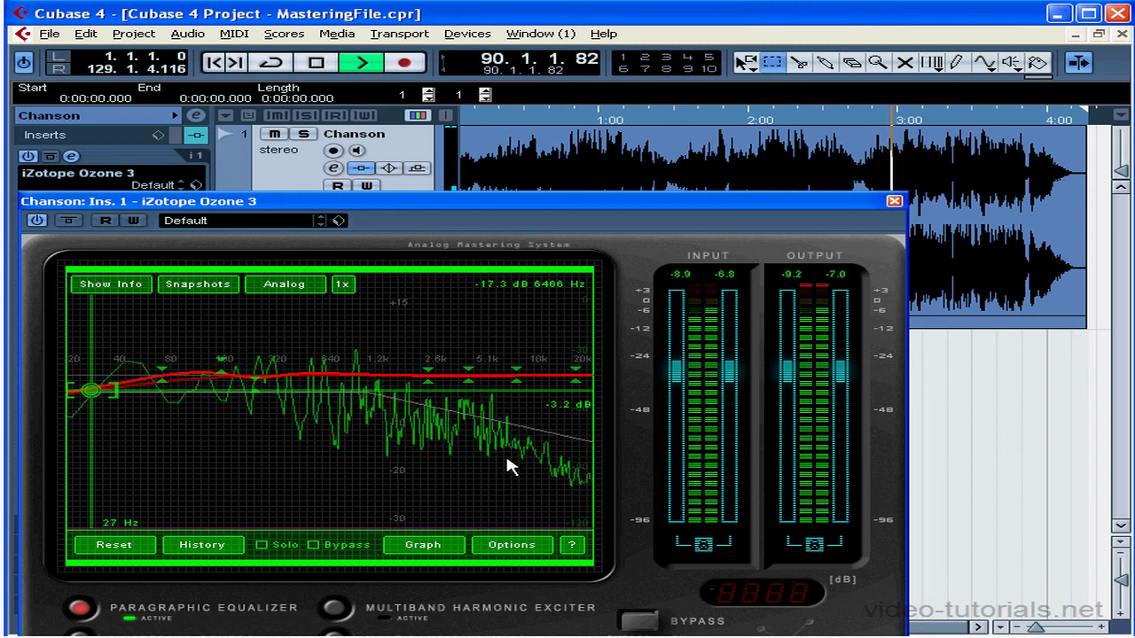
key(space)
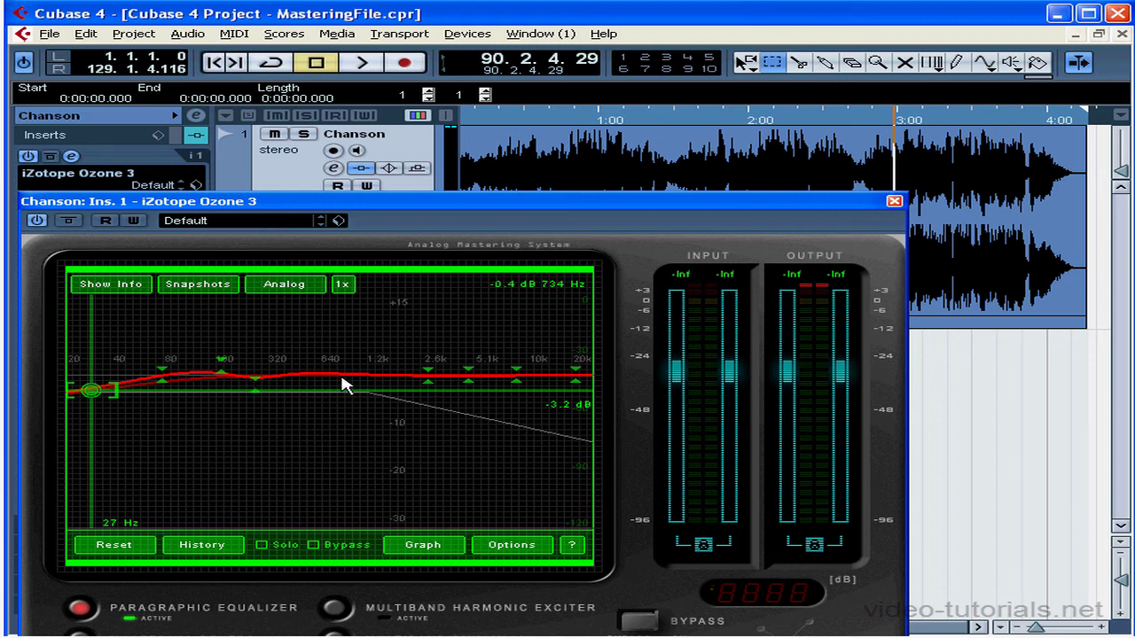
key(space)
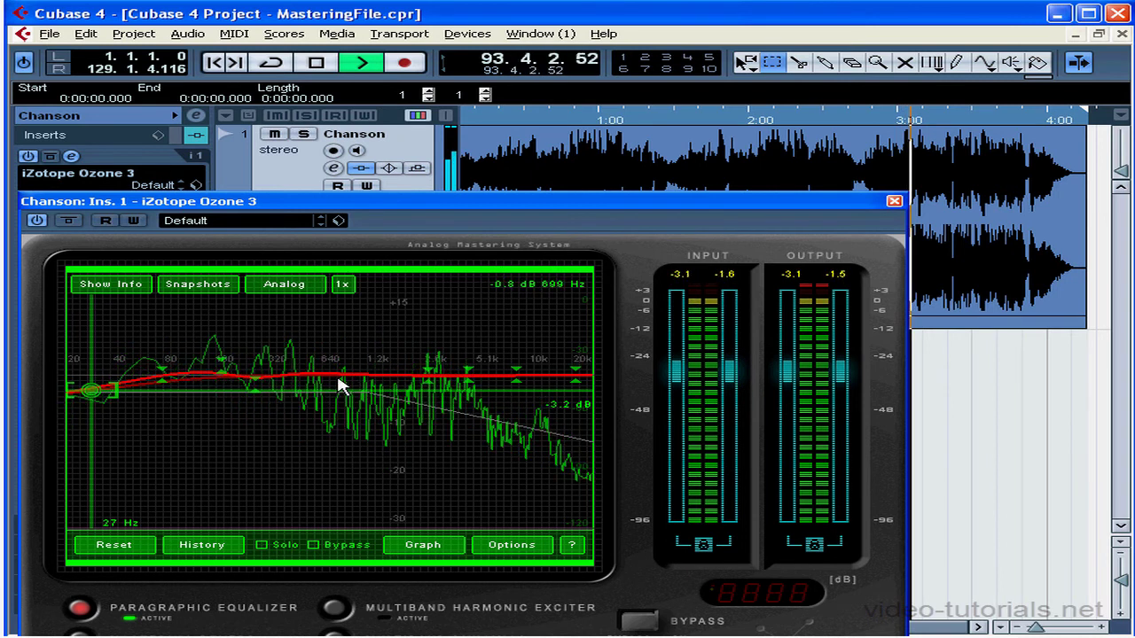
key(space)
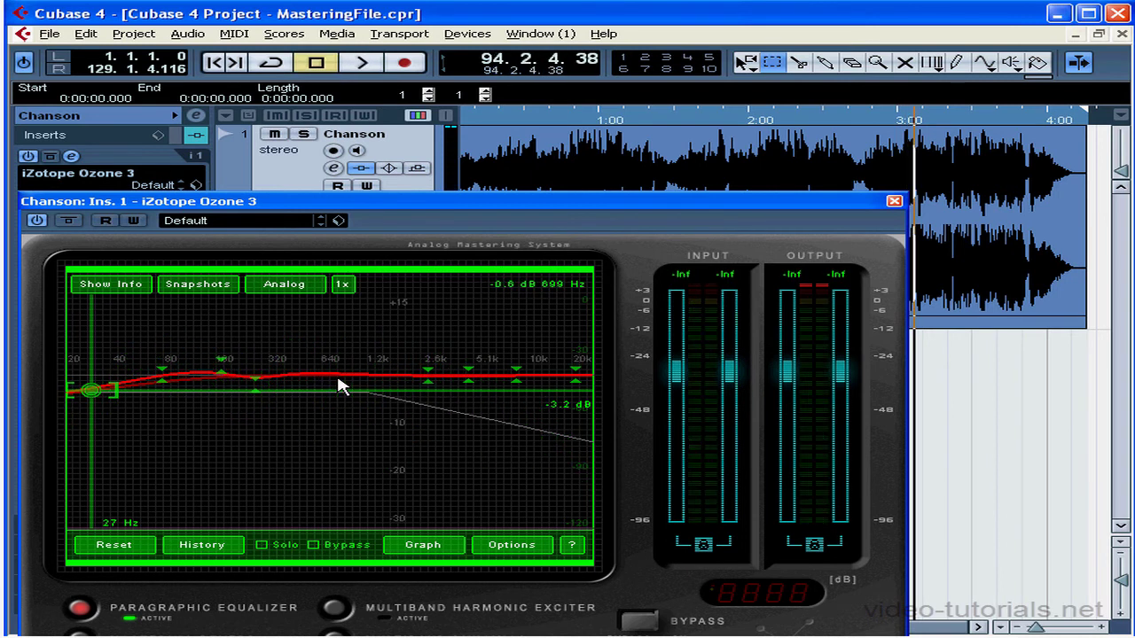